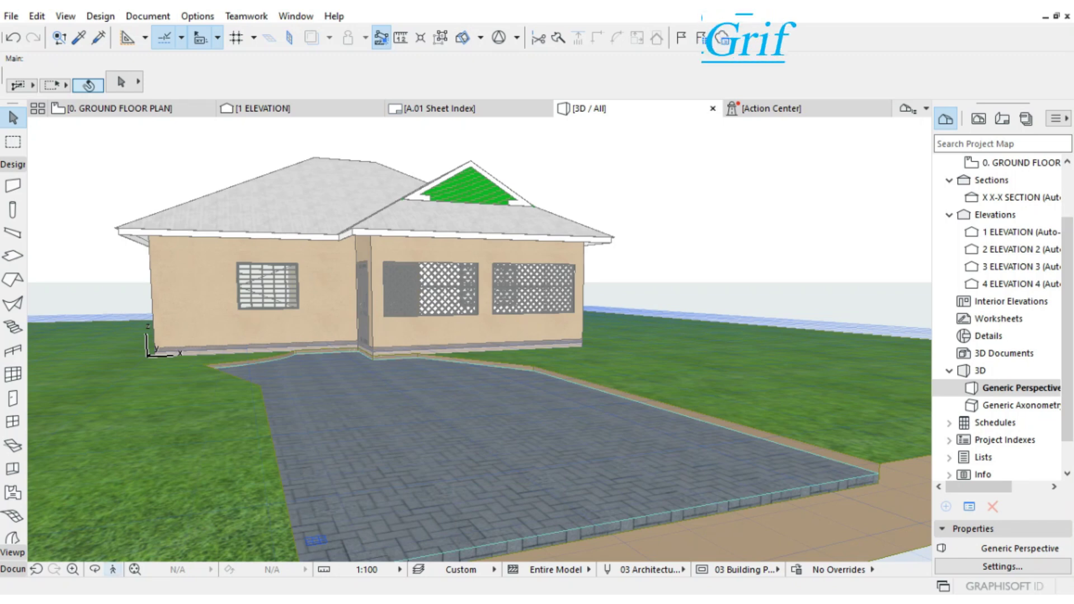
left_click(94, 569)
left_click_drag(480, 347, 506, 366)
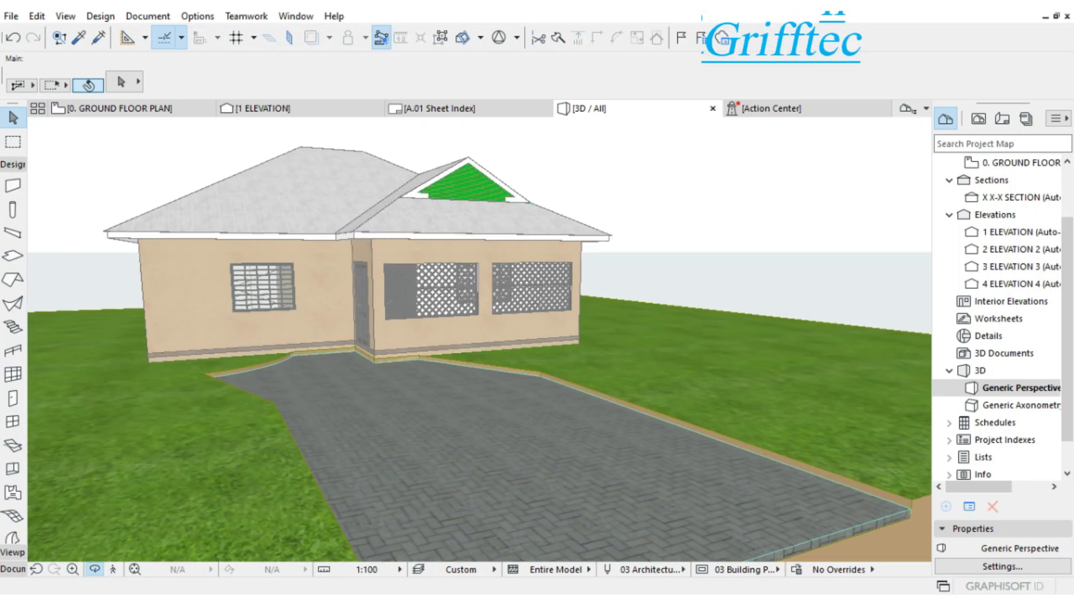
middle_click_drag(467, 335, 479, 338, "shift")
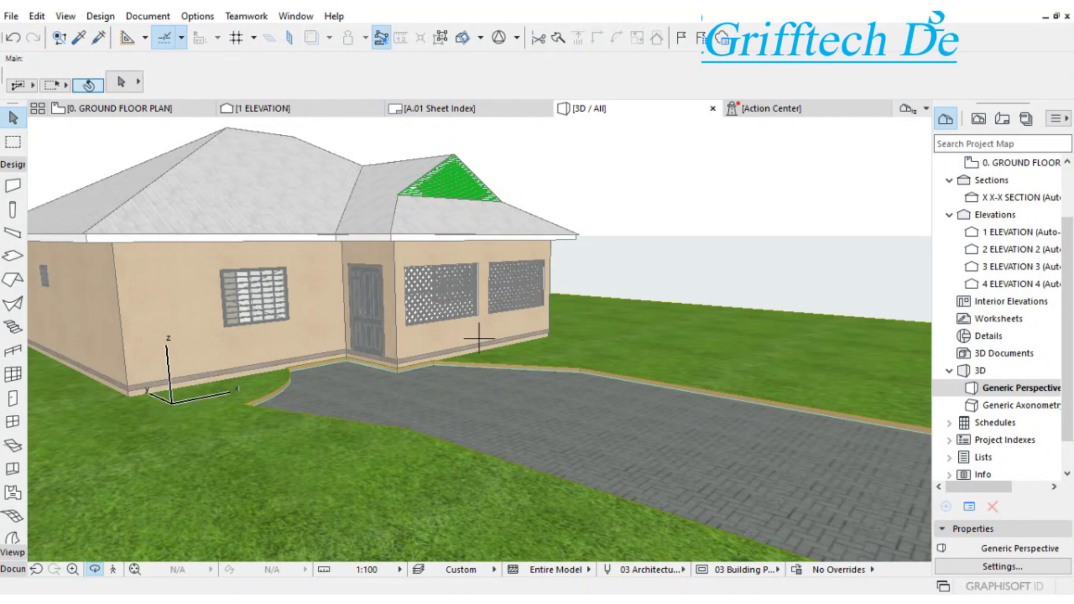
scroll(479, 339, "down", 2)
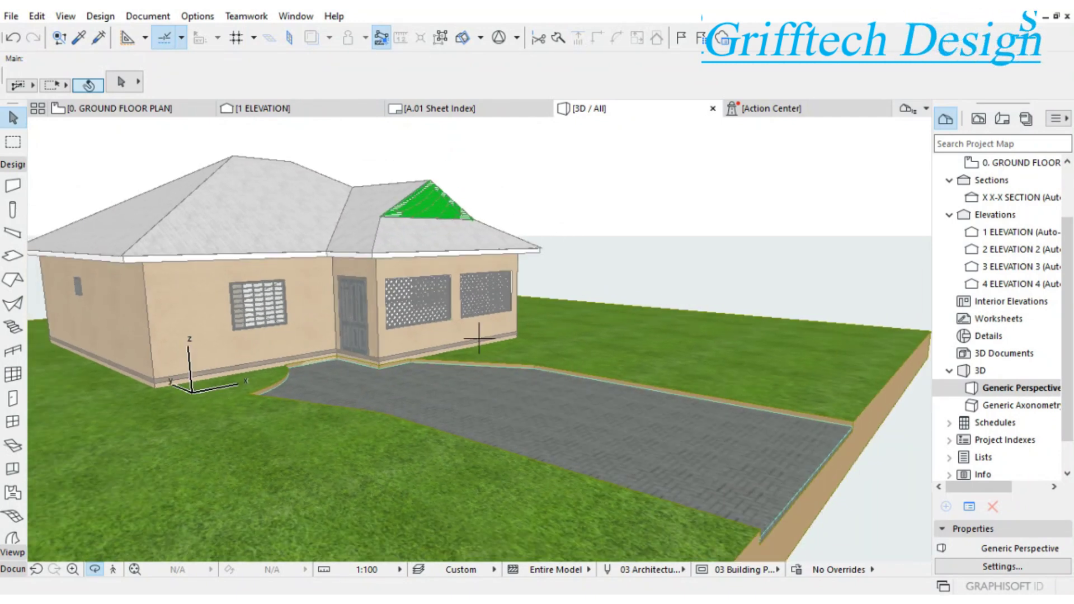
middle_click_drag(478, 339, 481, 339, "shift")
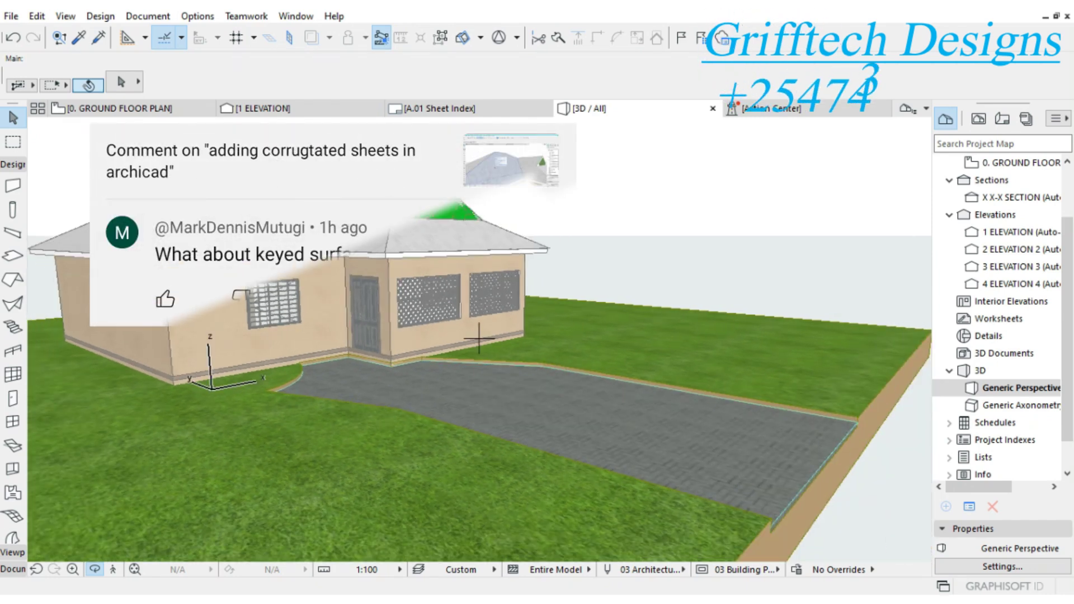
mouse_move(479, 339)
middle_mouse_down("shift")
mouse_move(448, 318)
mouse_move(499, 340)
mouse_move(479, 338)
middle_mouse_up("shift")
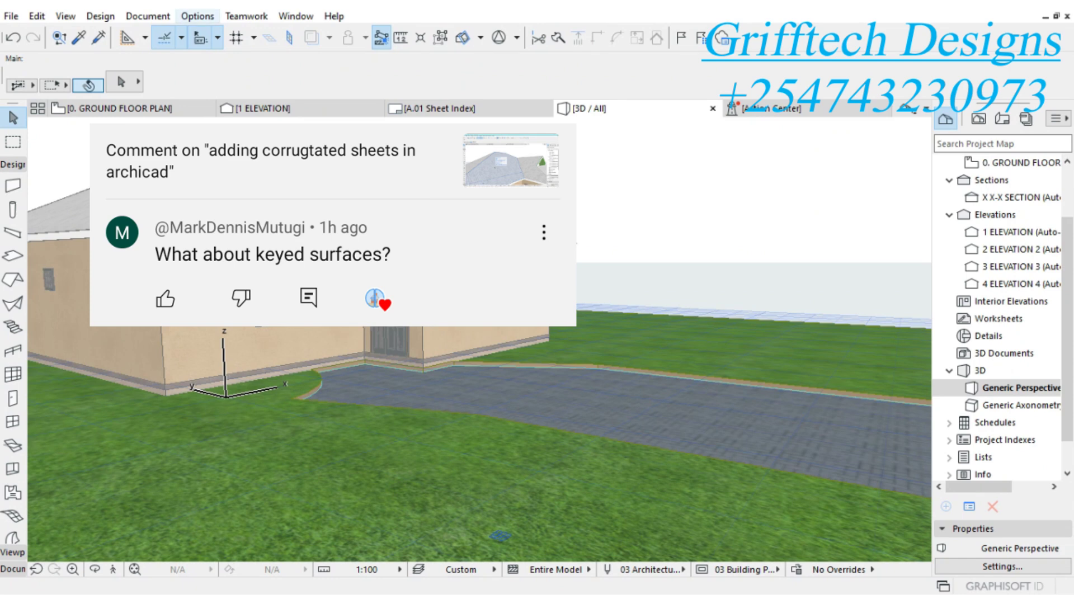
Step: Create a new surface named "keyed surface" as a duplicate of the cabros 1 surface
left_click(197, 16)
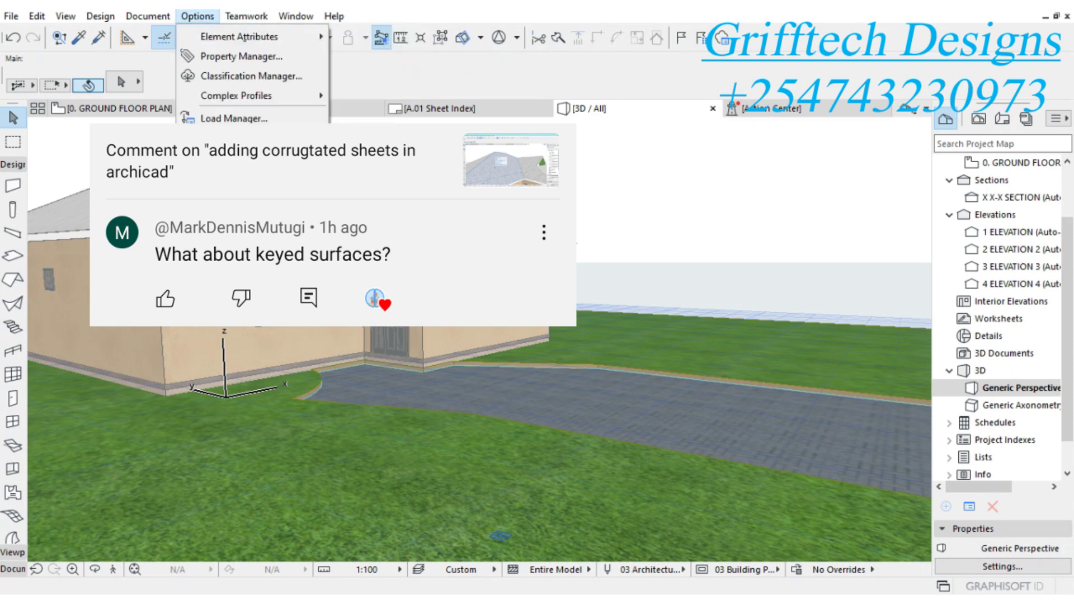
mouse_move(240, 36)
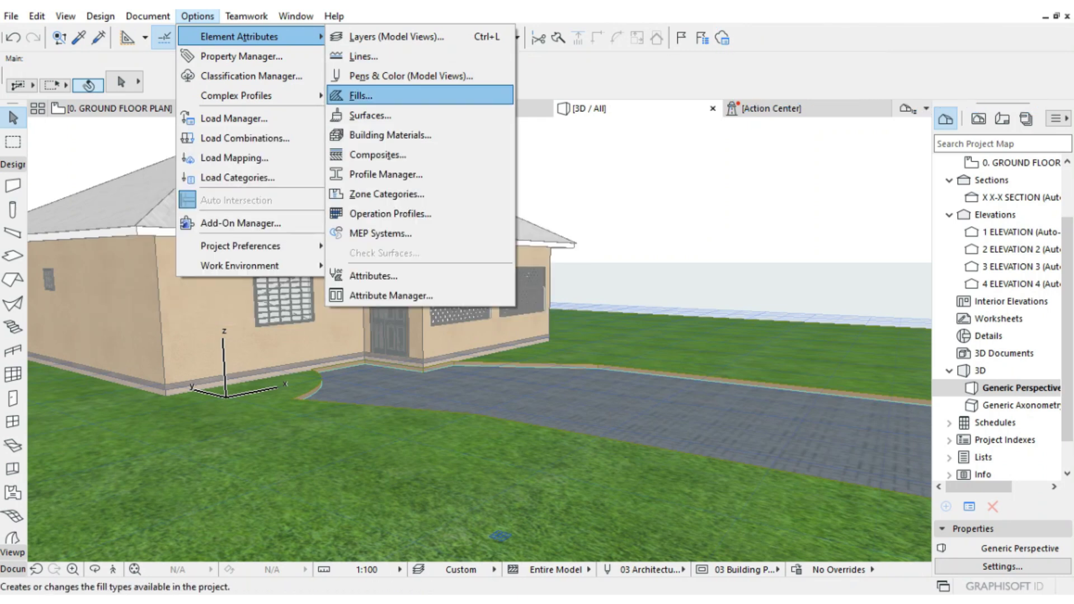
left_click(369, 115)
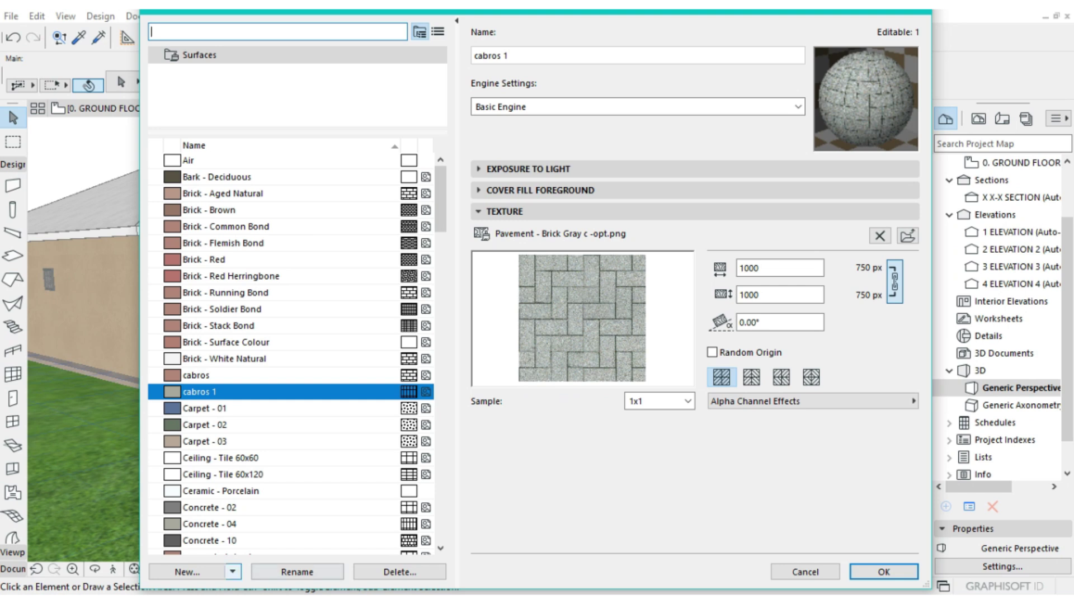
left_click(188, 572)
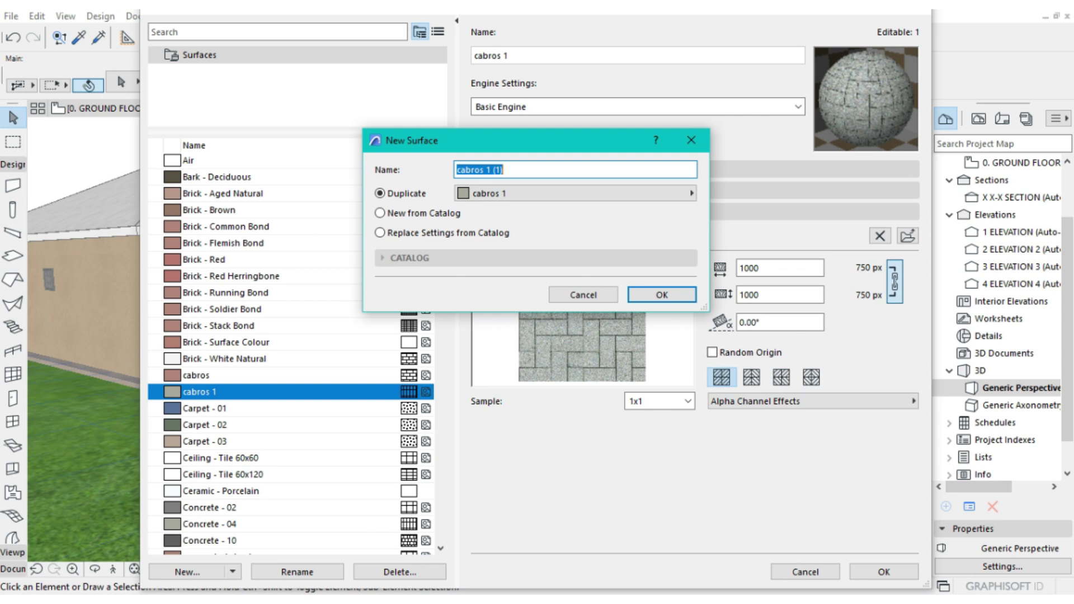
type("key edsurface")
left_click(662, 295)
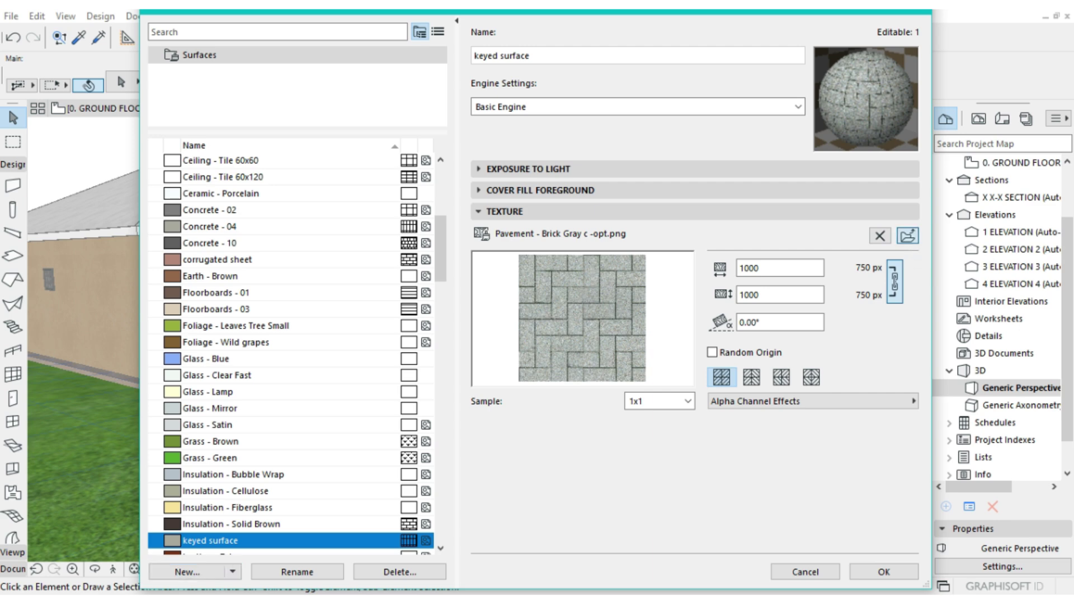
left_click(907, 236)
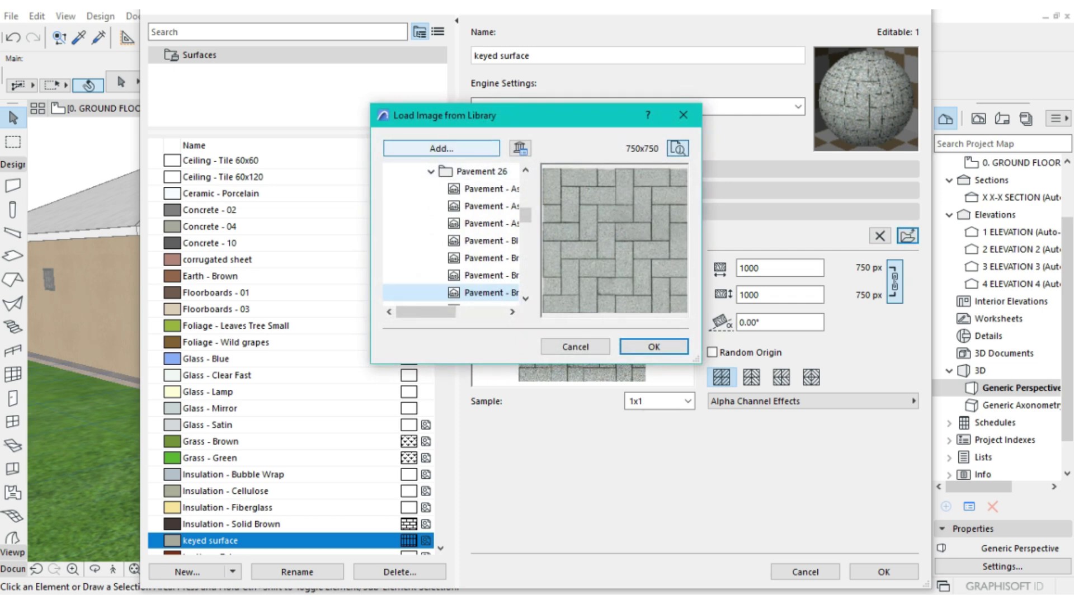
left_click(441, 149)
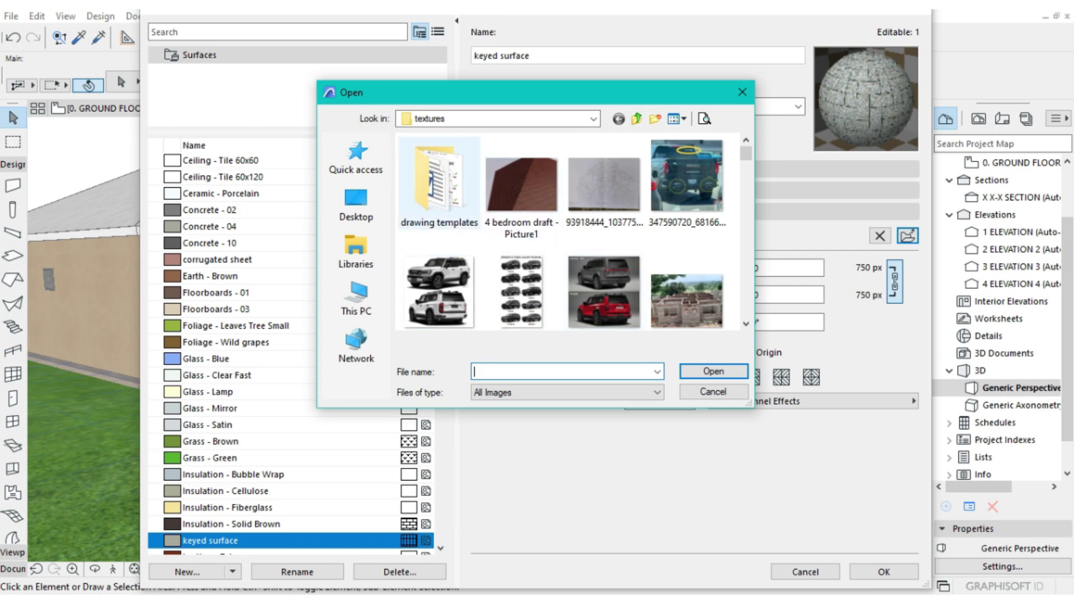
scroll(522, 190, "down", 3)
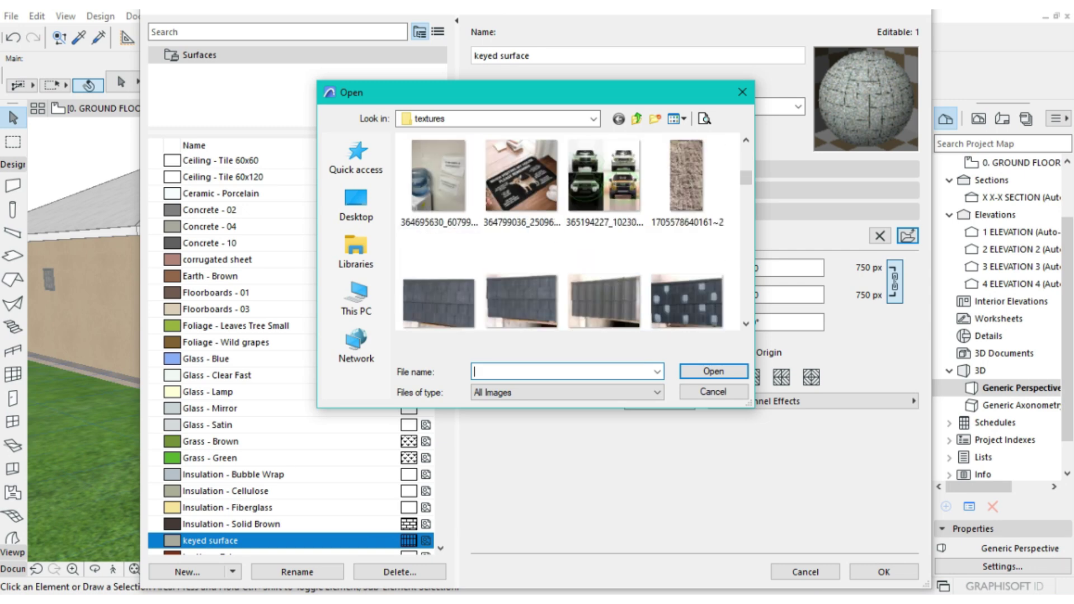
scroll(521, 190, "up", 3)
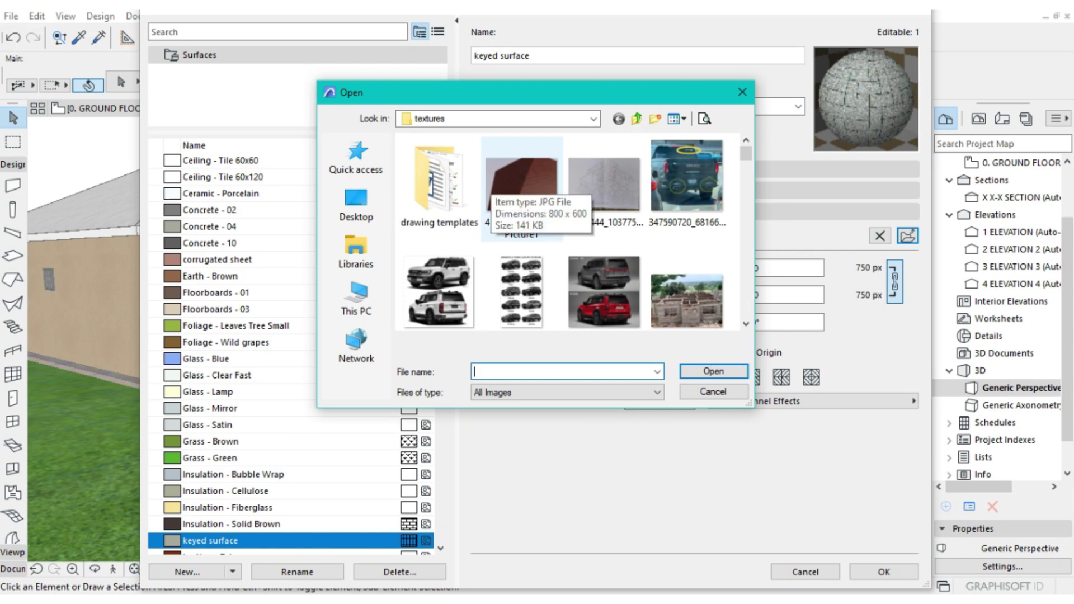
scroll(521, 191, "down", 5)
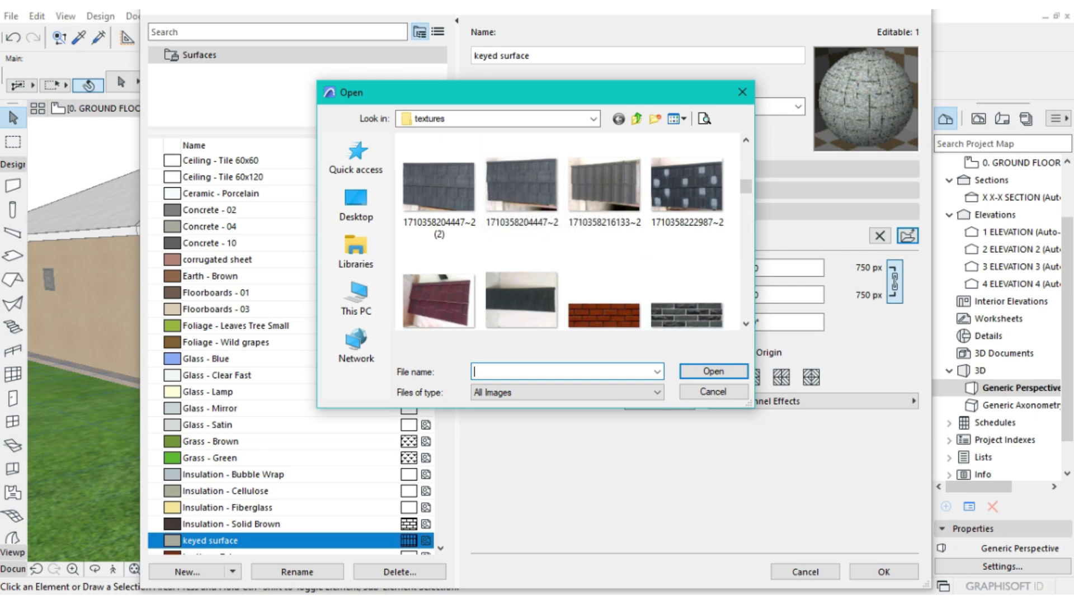
scroll(687, 291, "down", 2)
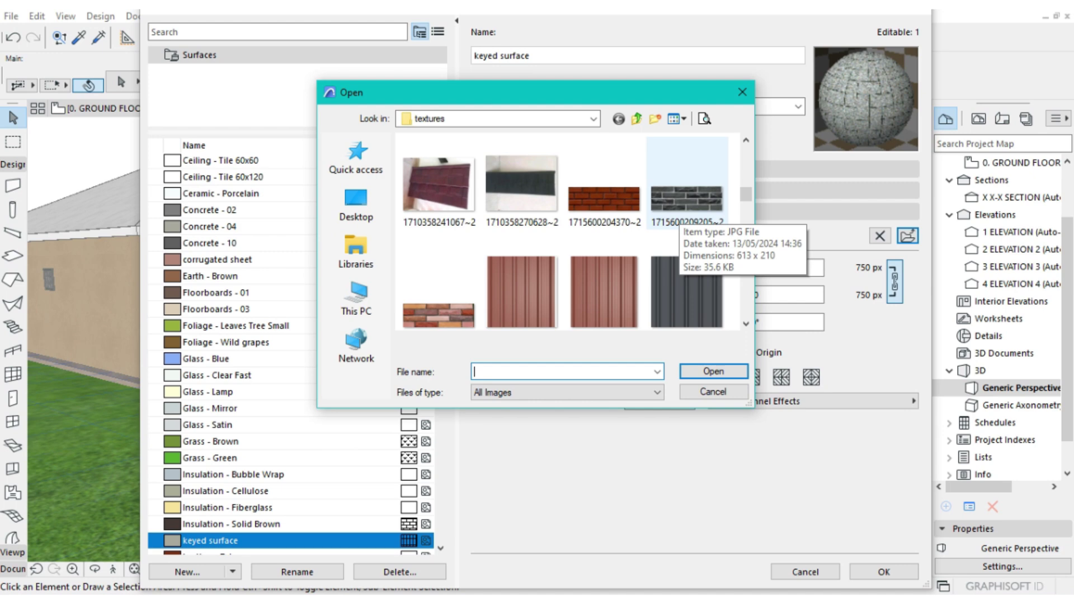
left_click(680, 209)
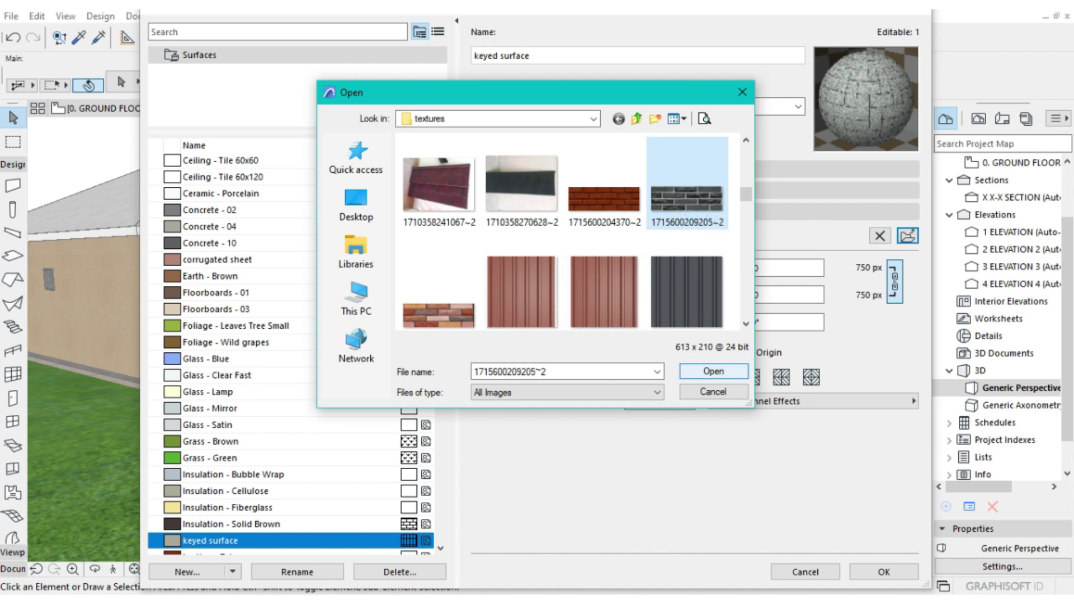
key("Return")
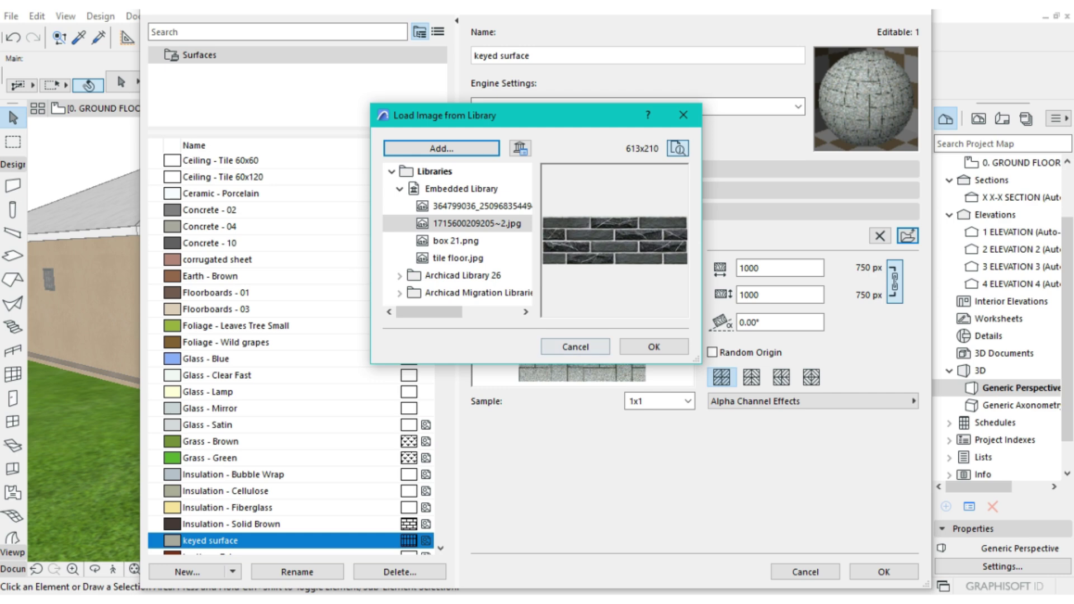
left_click(654, 347)
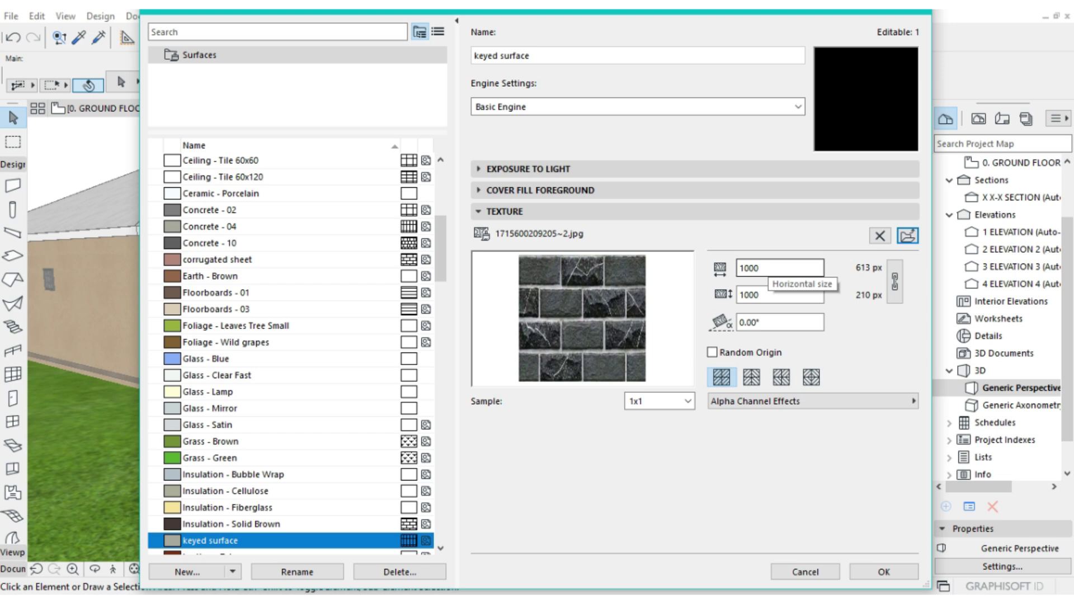
Step: Set the keyed surface texture's horizontal size to 1200 and vertical size to 600, and save the surface settings
left_click(769, 268)
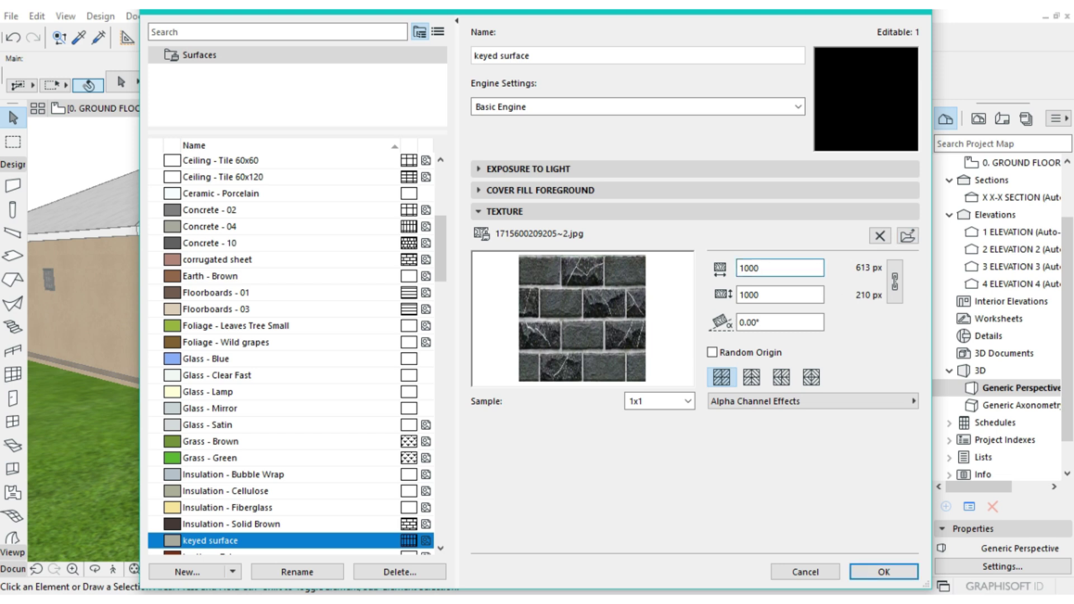
key("BackSpace")
key("BackSpace")
key("BackSpace")
key("BackSpace")
type("1200")
left_click(775, 293)
key("BackSpace")
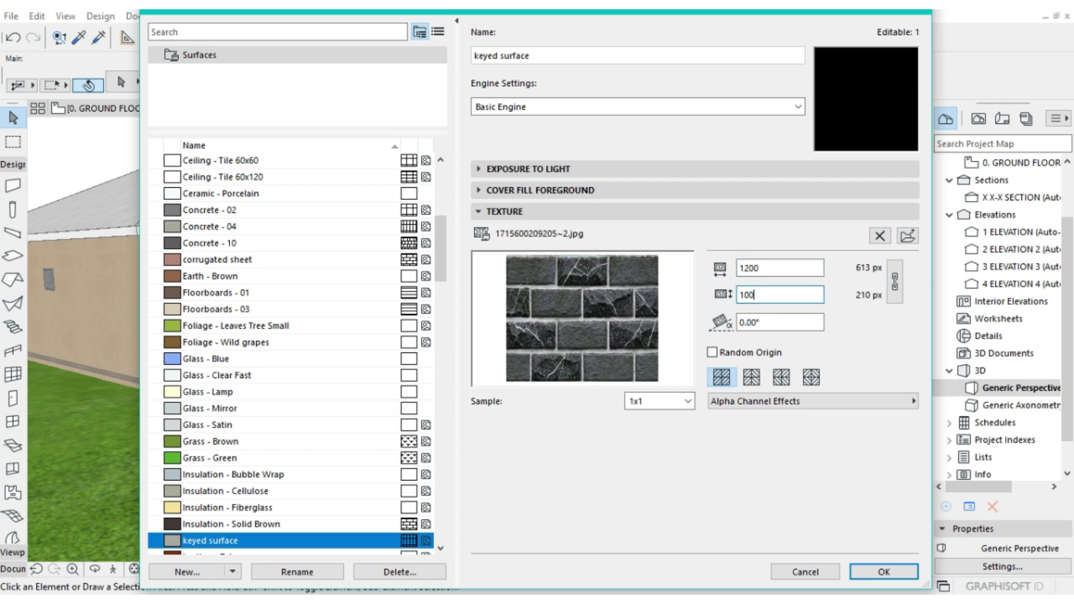
key("BackSpace")
key("BackSpace")
key("BackSpace")
type("600")
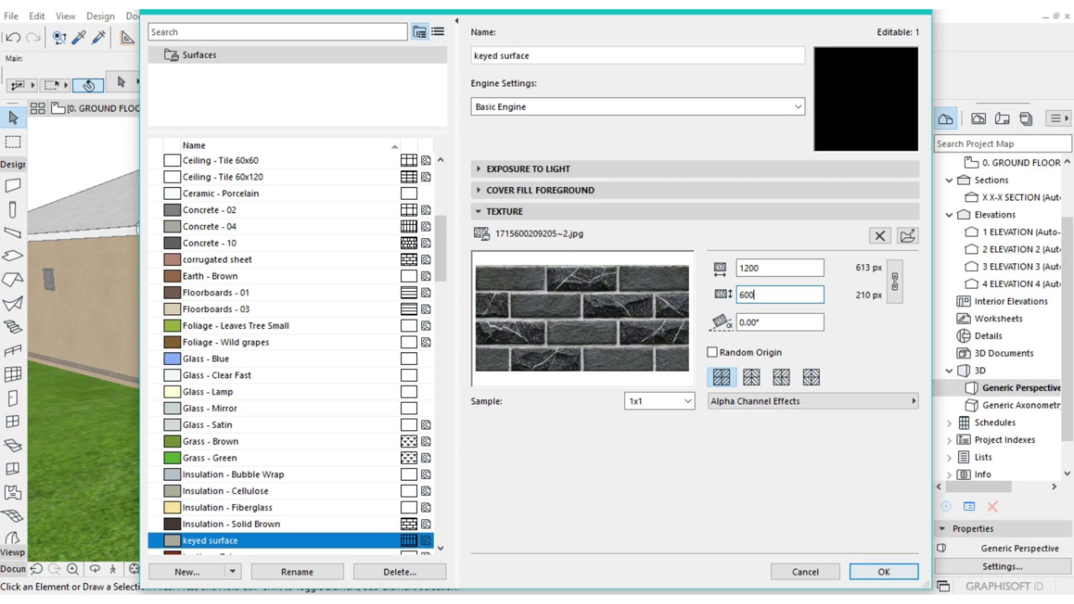
key("Return")
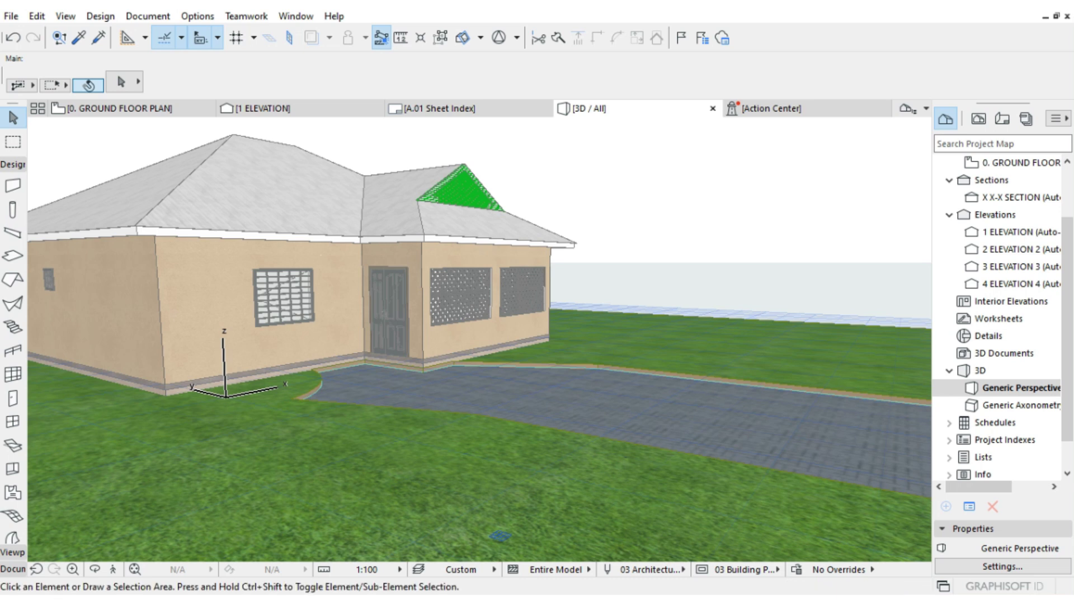
Step: Override the outside face of the front wall around the single barred window with the keyed surface
left_click(203, 316)
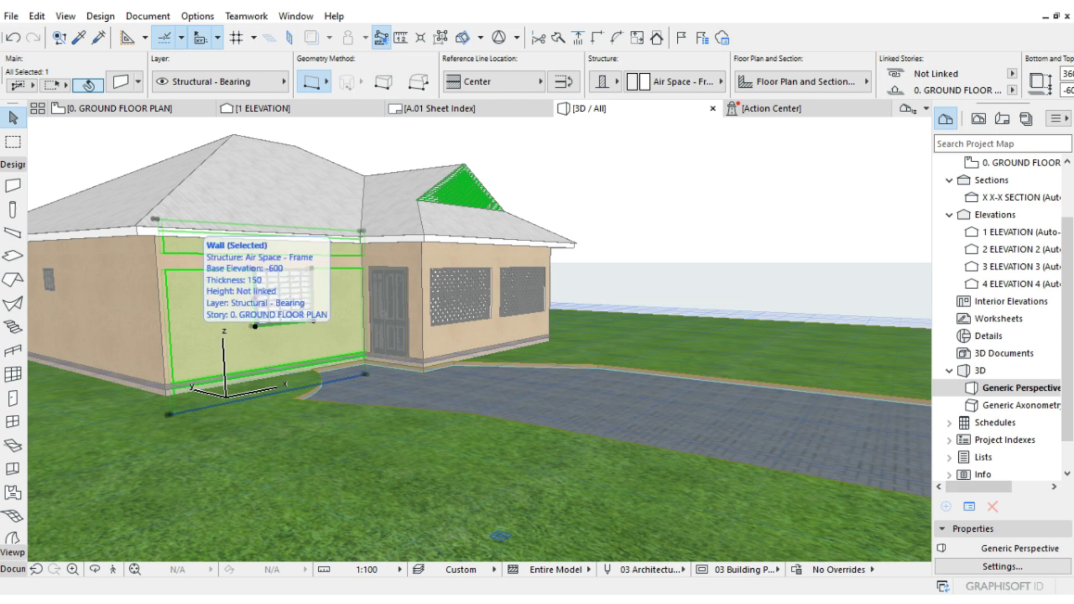
key("ctrl+t")
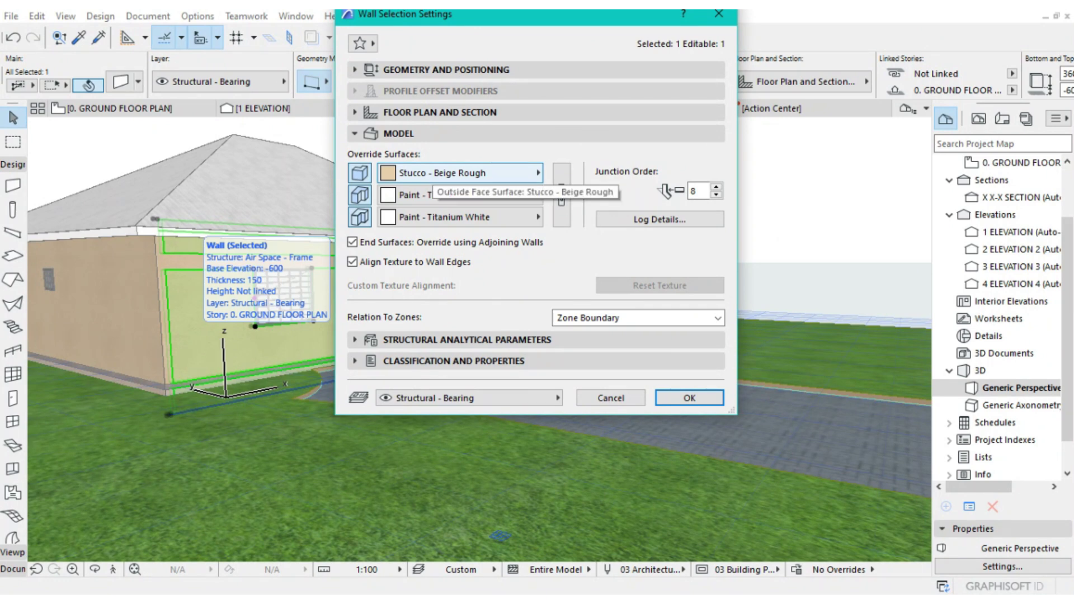
left_click(434, 174)
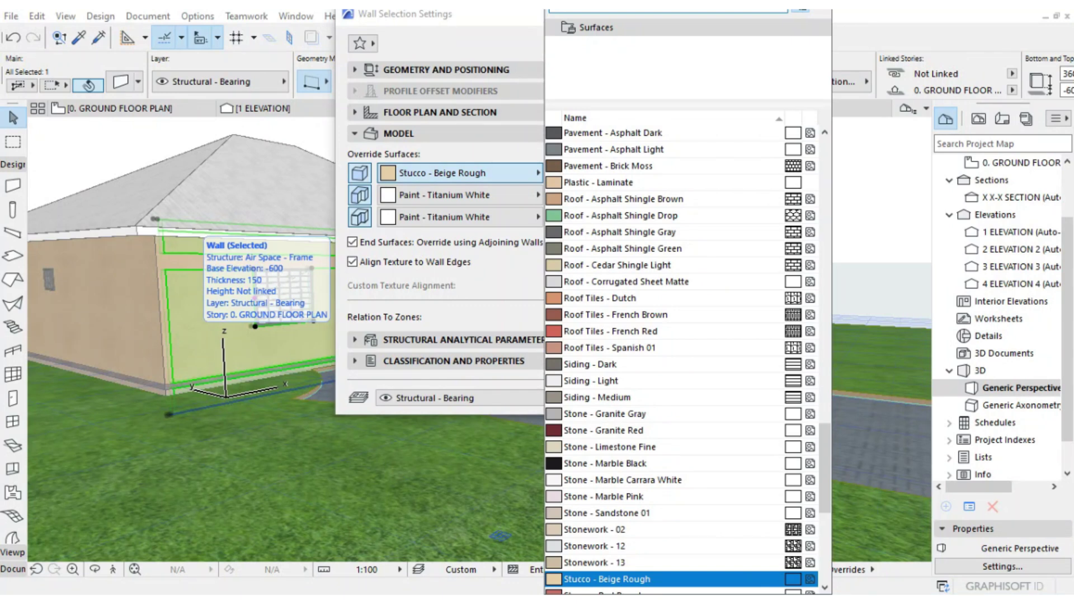
type("key")
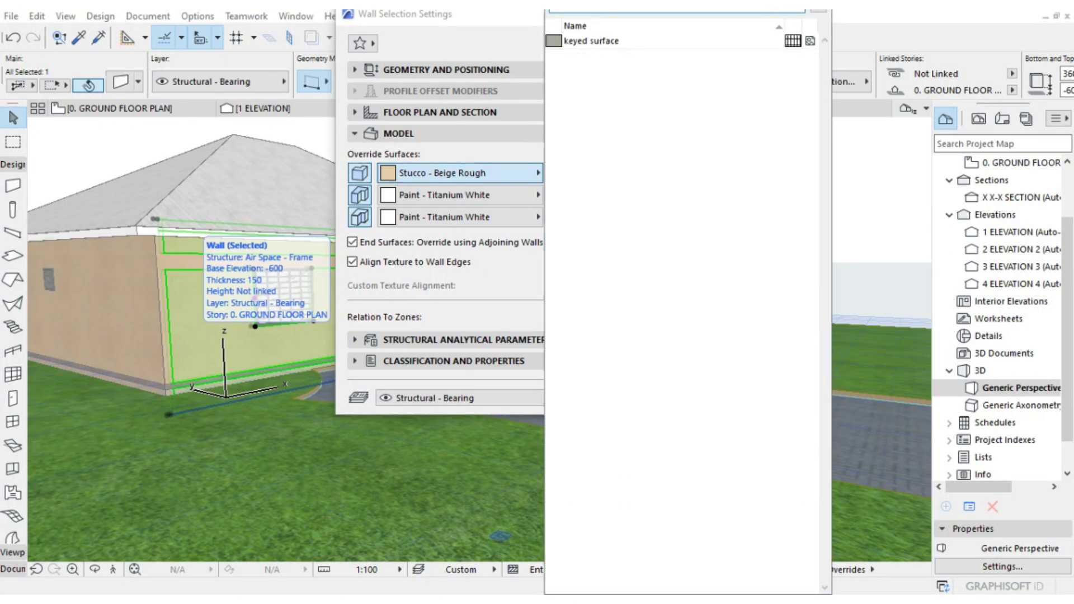
left_click(591, 41)
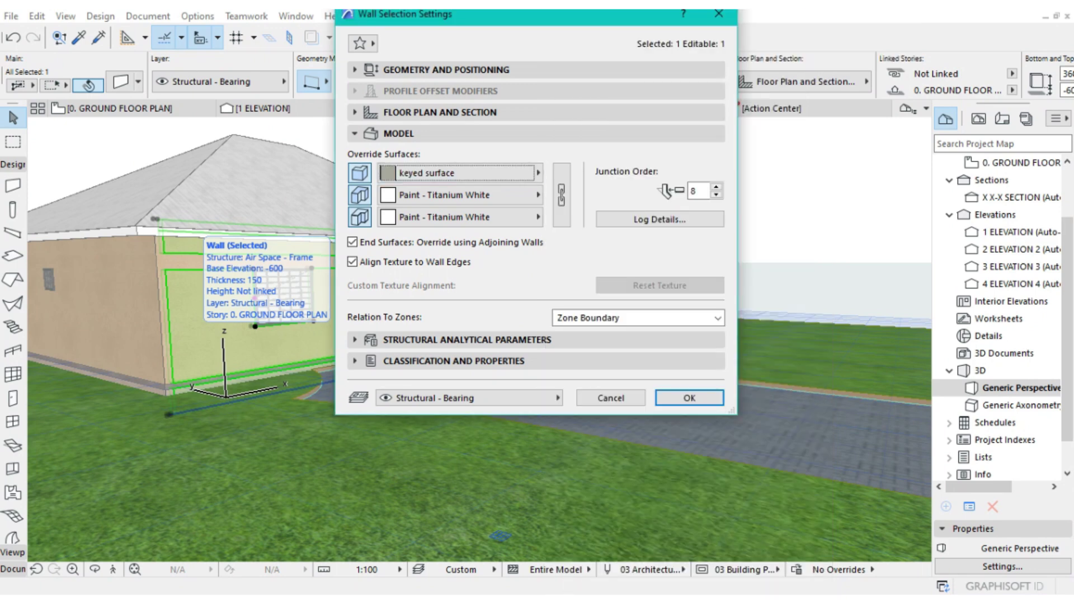
key("Return")
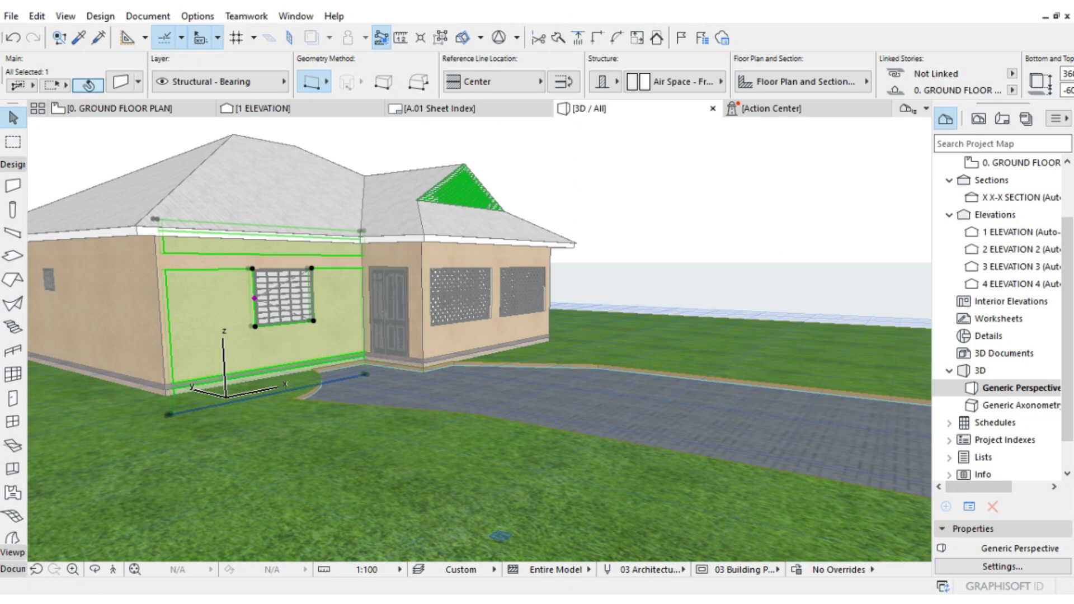
key("Escape")
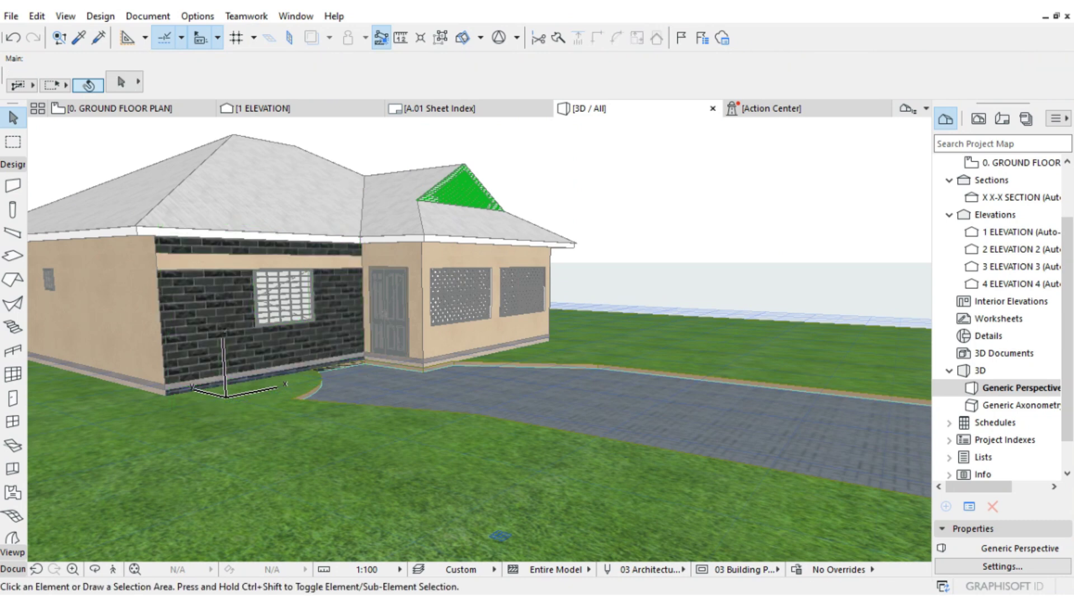
Step: Examine the stone block texture on the front wall up close and from farther away
scroll(226, 299, "up", 4)
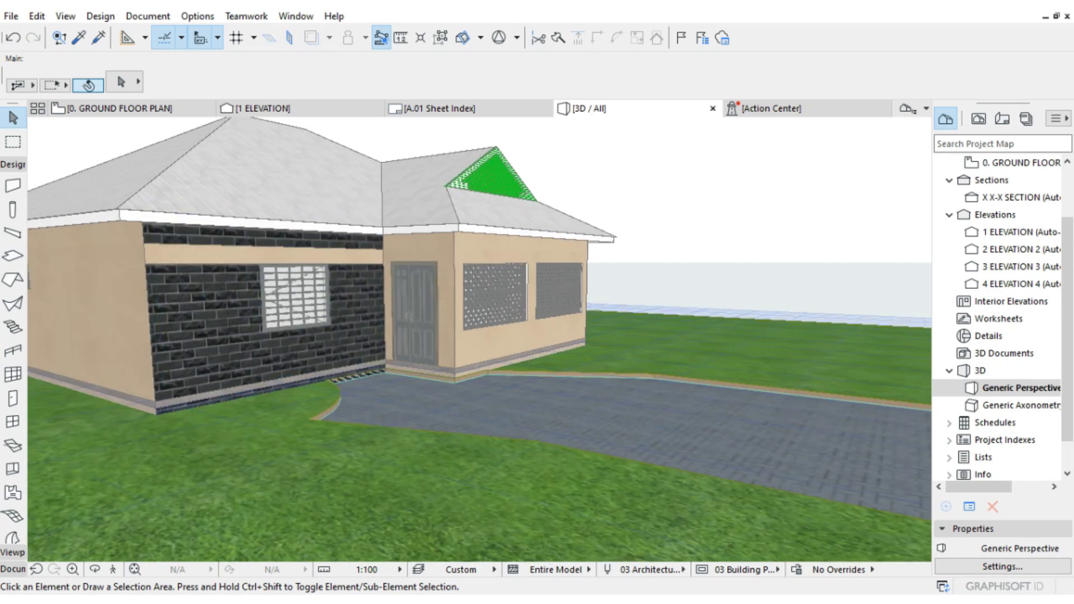
scroll(479, 335, "up", 8)
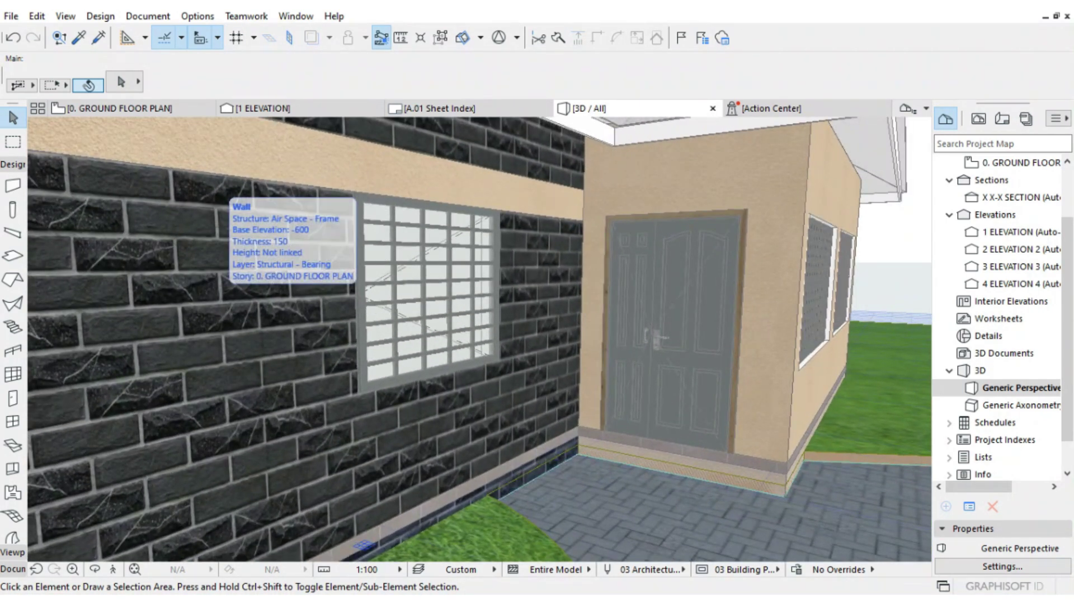
scroll(479, 336, "down", 3)
scroll(479, 335, "down", 5)
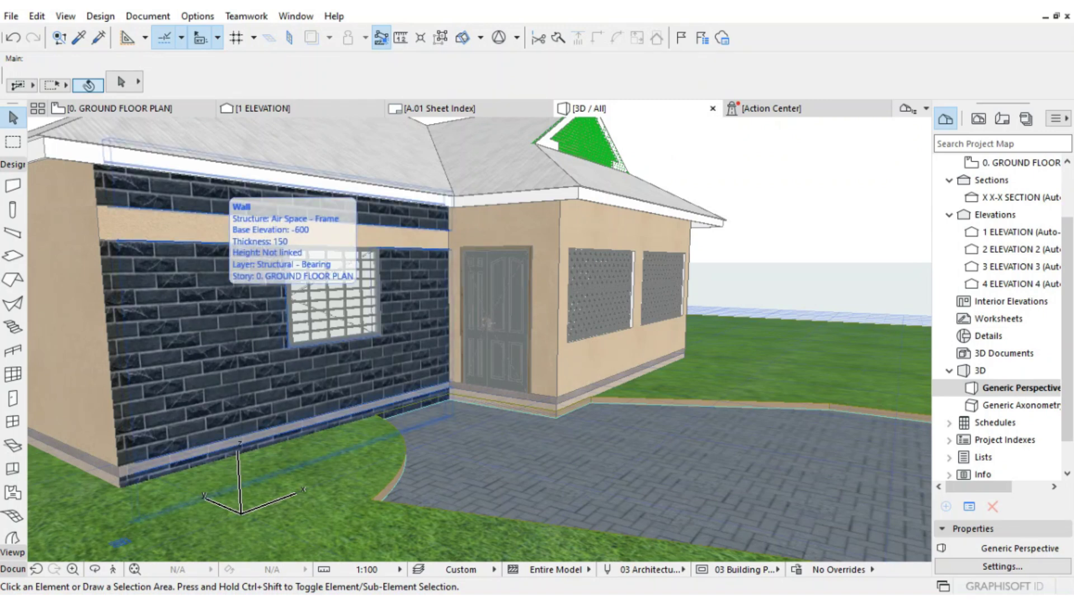
scroll(480, 339, "down", 4)
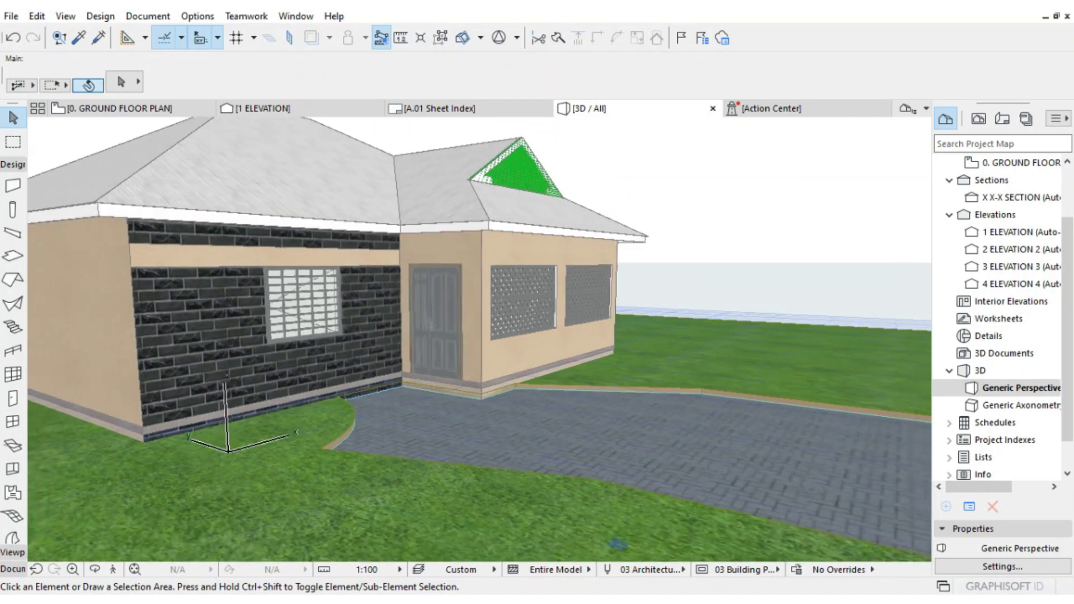
scroll(215, 325, "down", 3)
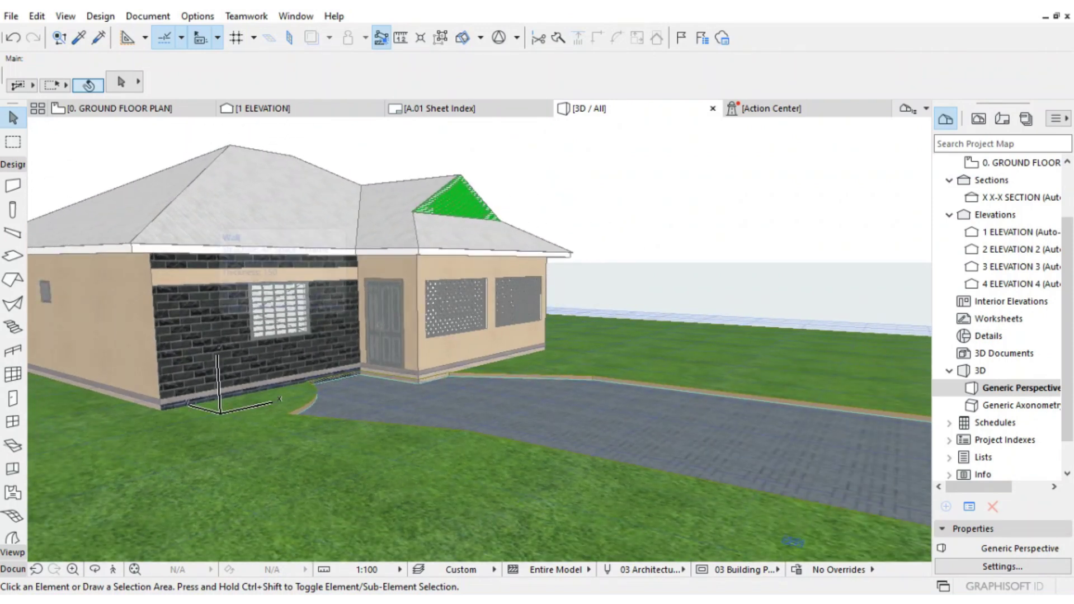